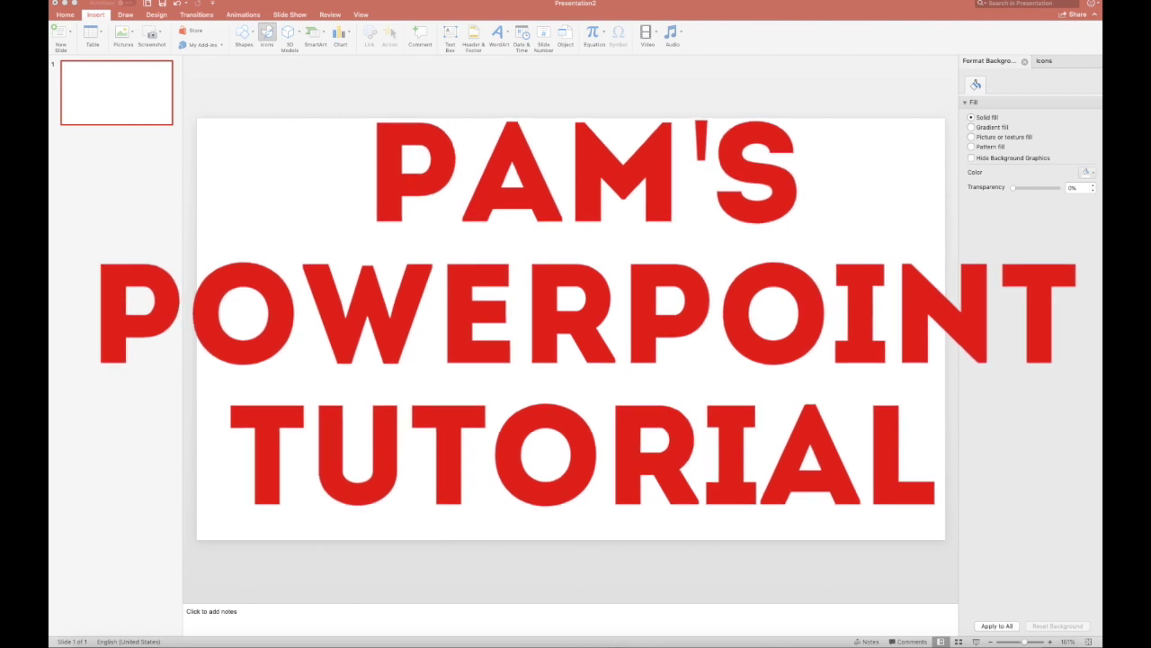
left_click(67, 15)
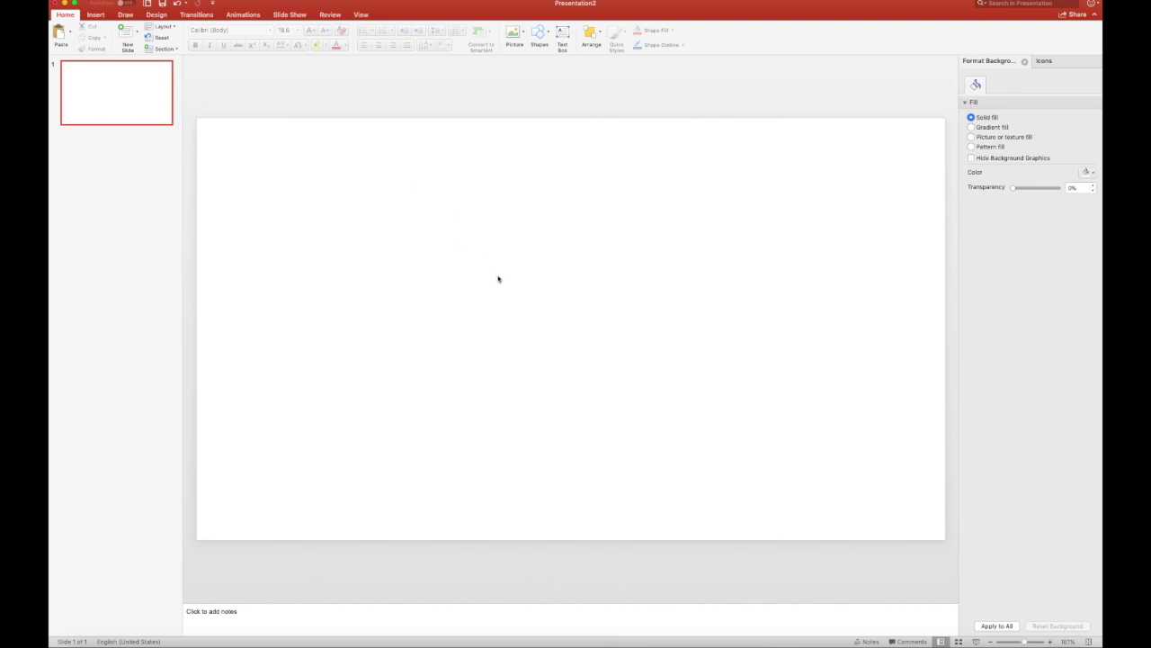
left_click(96, 15)
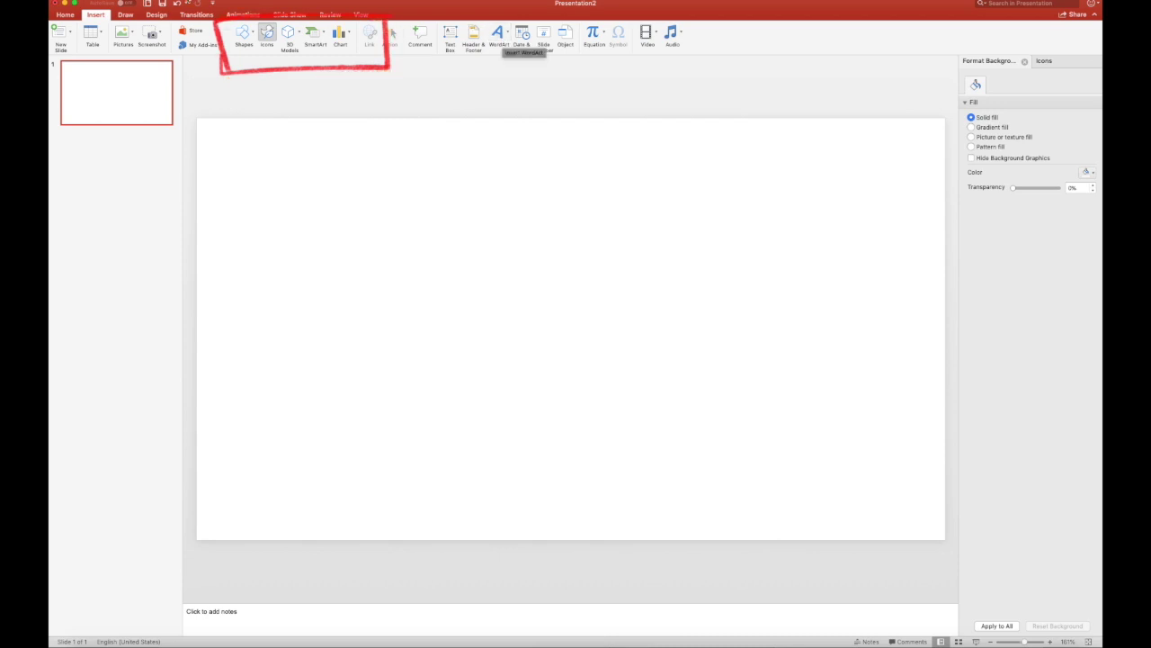
left_click(127, 15)
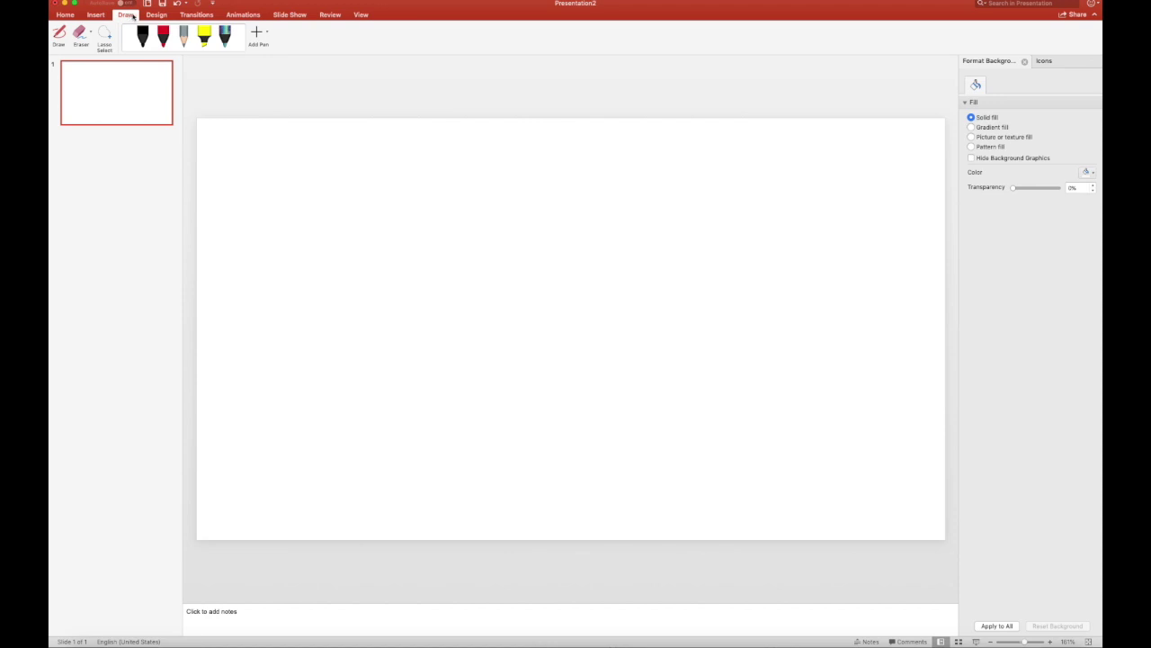
Step: Insert the open laptop icon from Technology and electronics and enlarge it to about 9.46 inches square across the blank slide
left_click(96, 15)
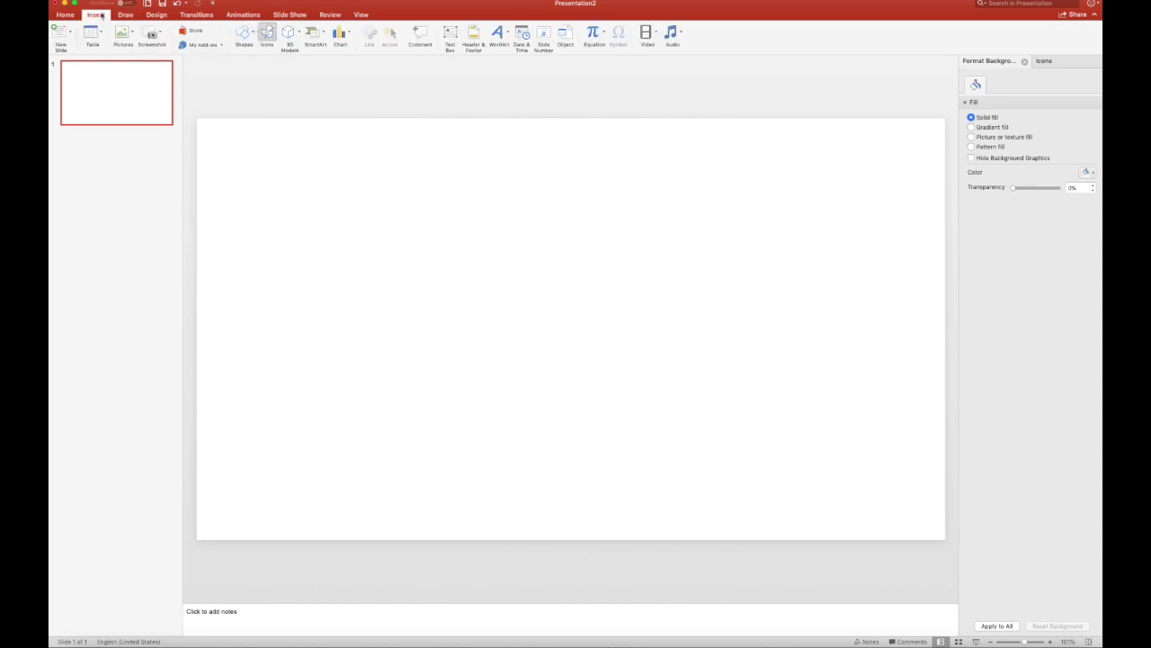
left_click(267, 36)
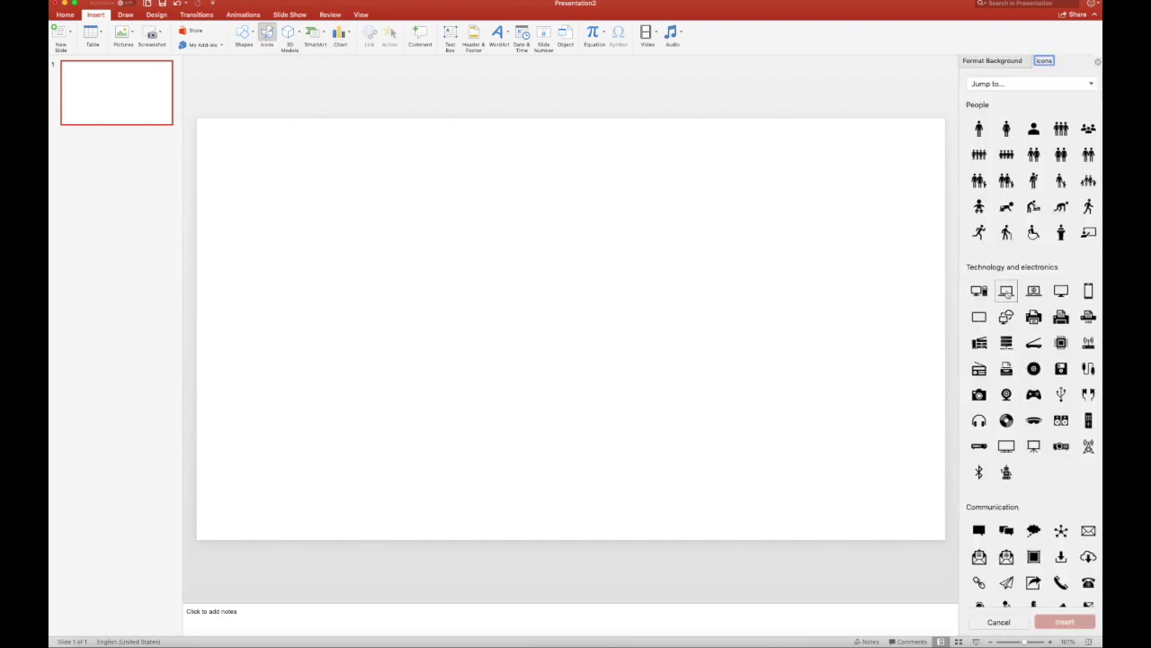
left_click(1006, 292)
left_click(1084, 623)
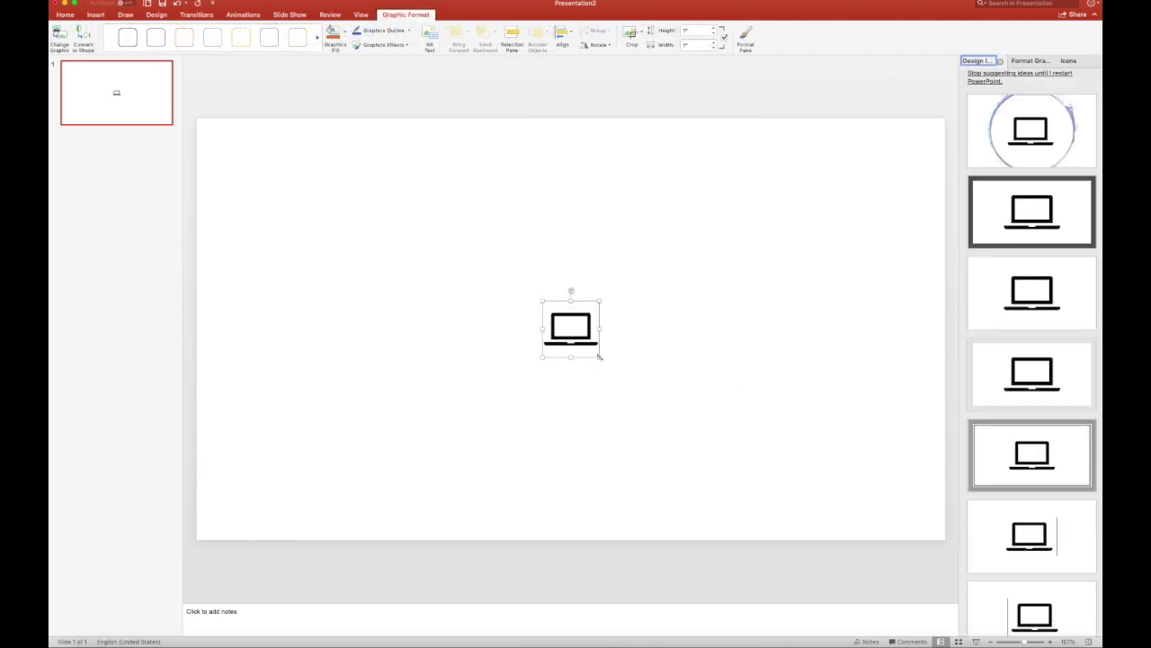
left_click_drag(599, 357, 832, 590)
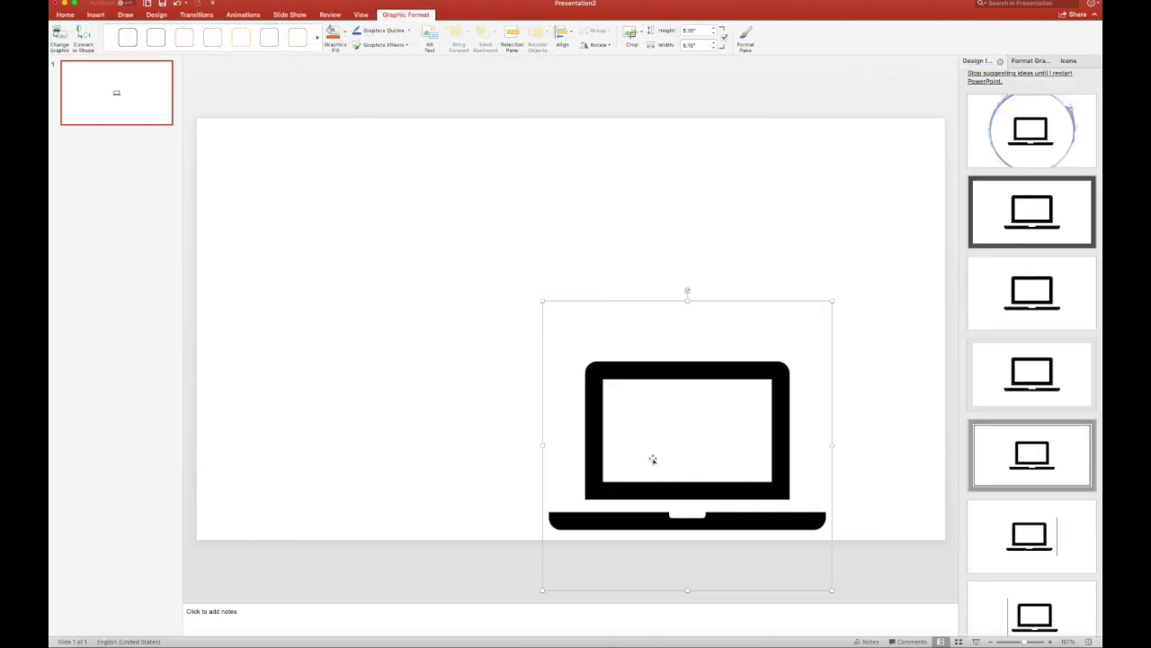
left_click_drag(542, 299, 301, 112)
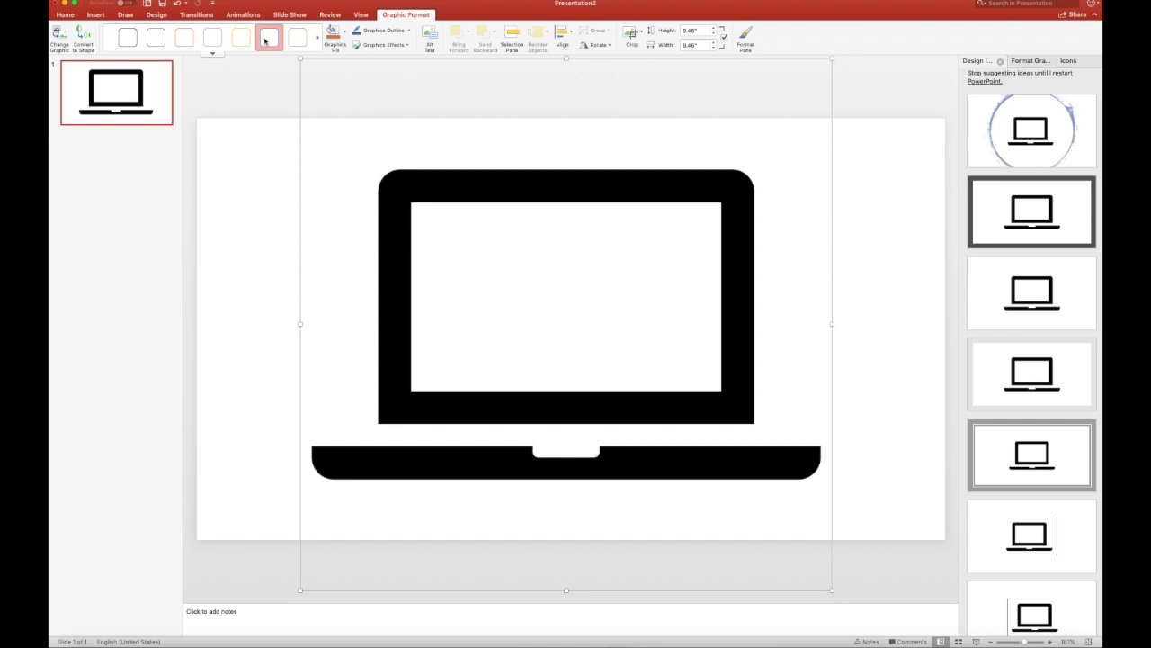
Step: Insert a basic 2-D pie chart on the slide with the laptop
left_click(94, 15)
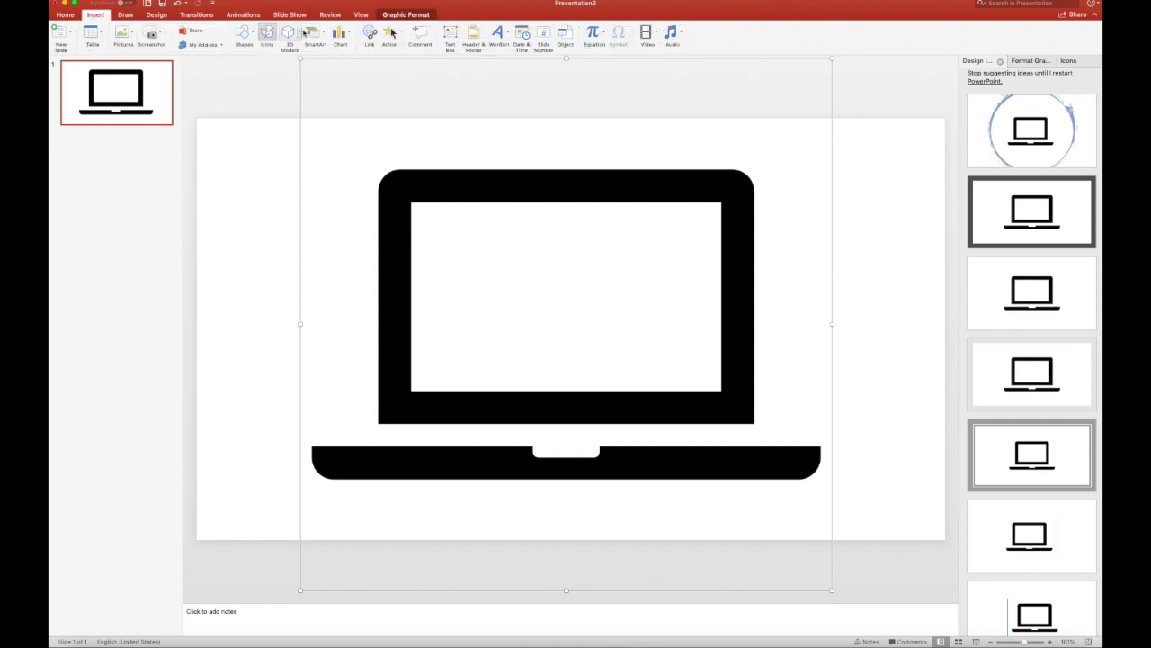
left_click(341, 35)
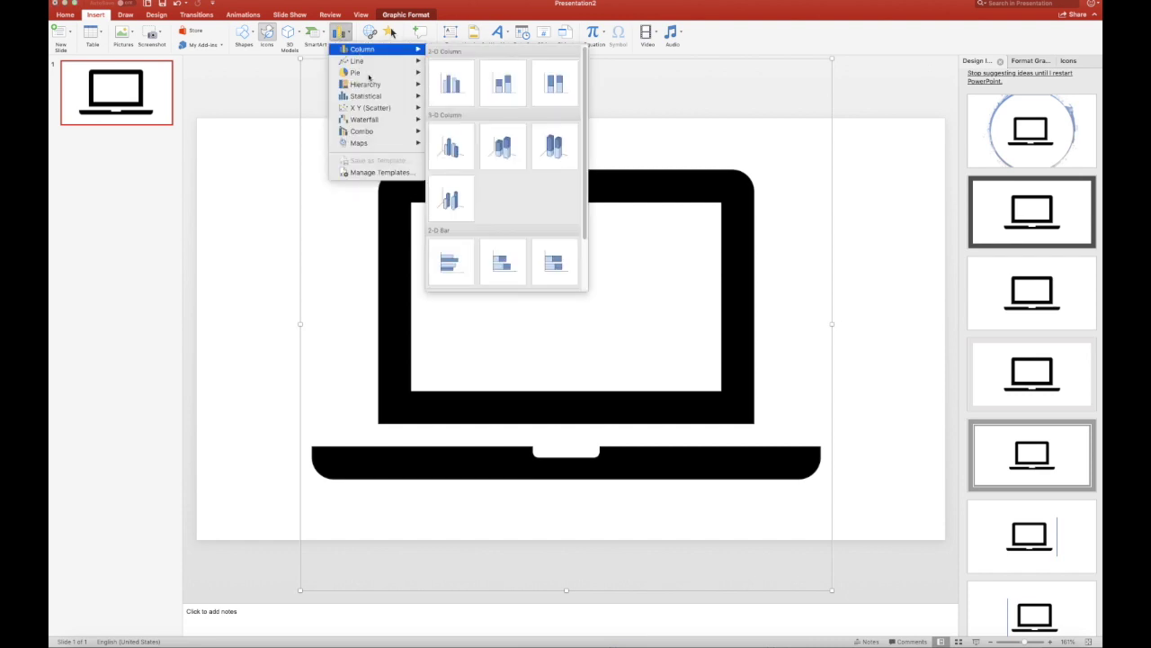
mouse_move(360, 73)
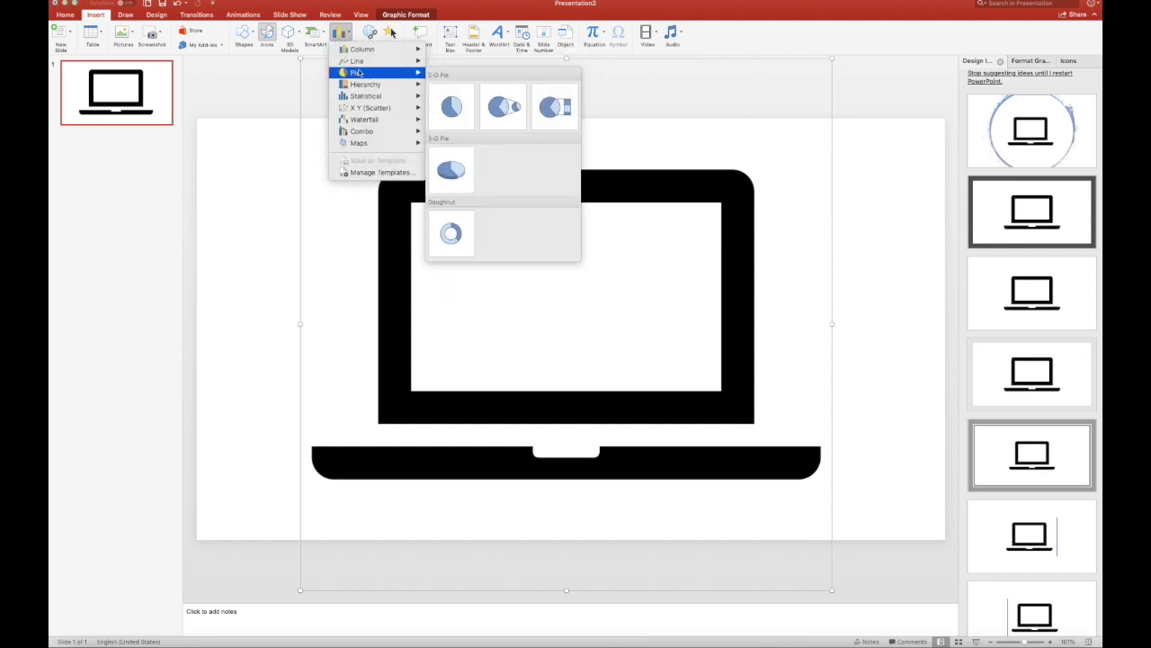
left_click(449, 107)
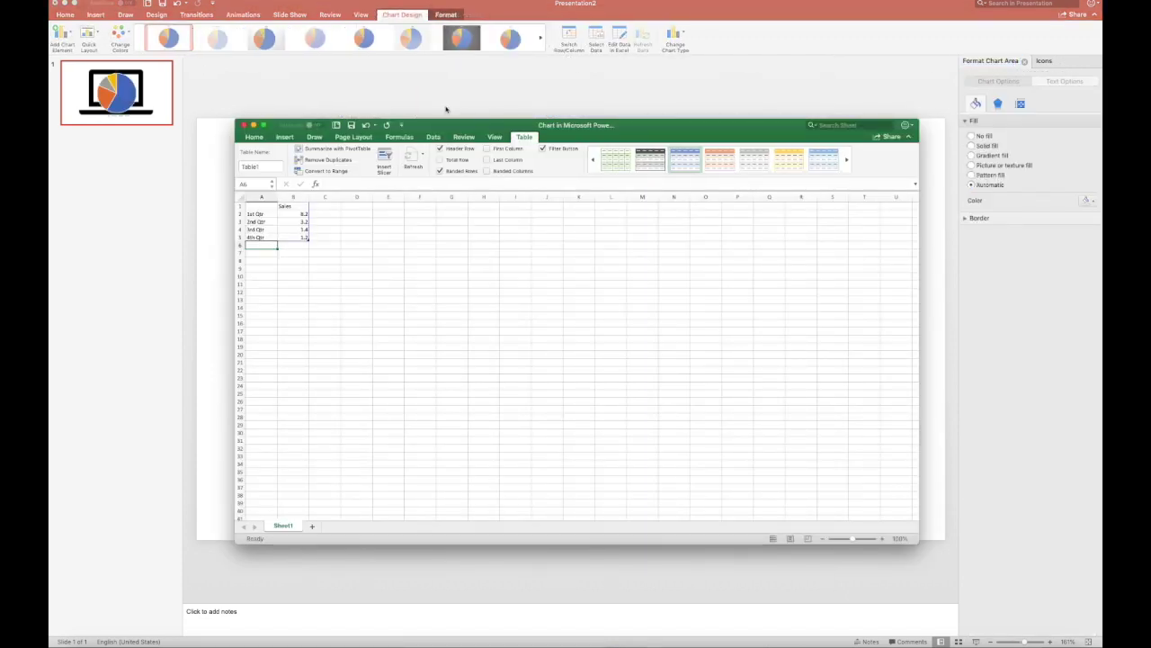
Step: Set the pie chart's quarterly Sales values to 90, 150, 25 and 10, and close the data sheet
left_click(296, 213)
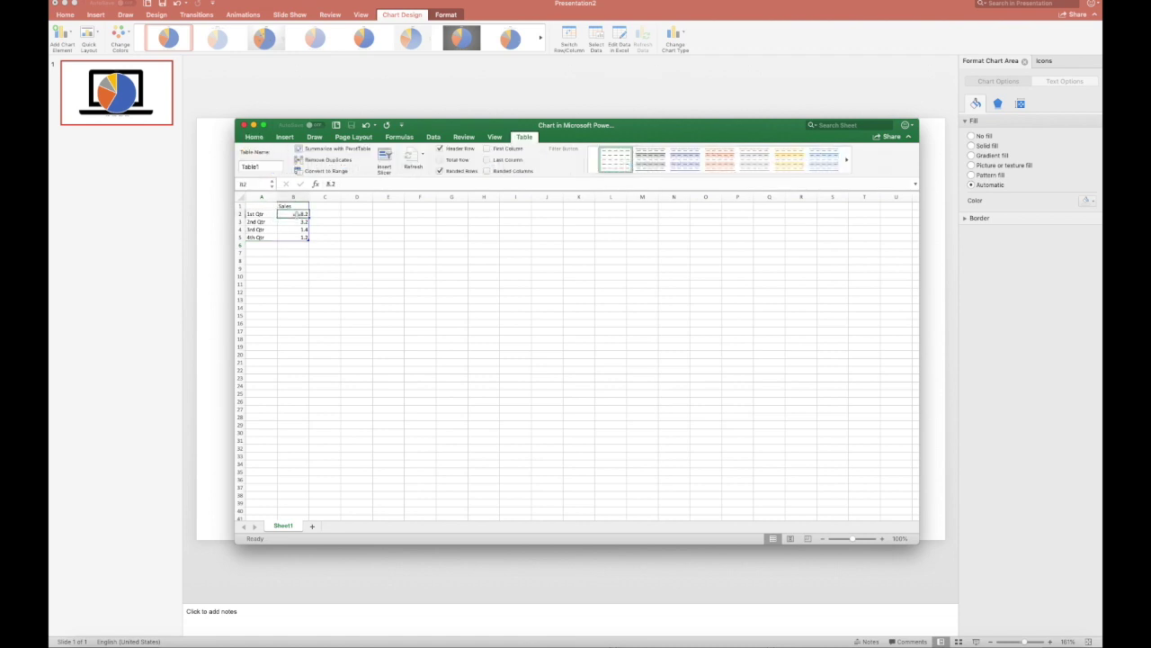
type("1")
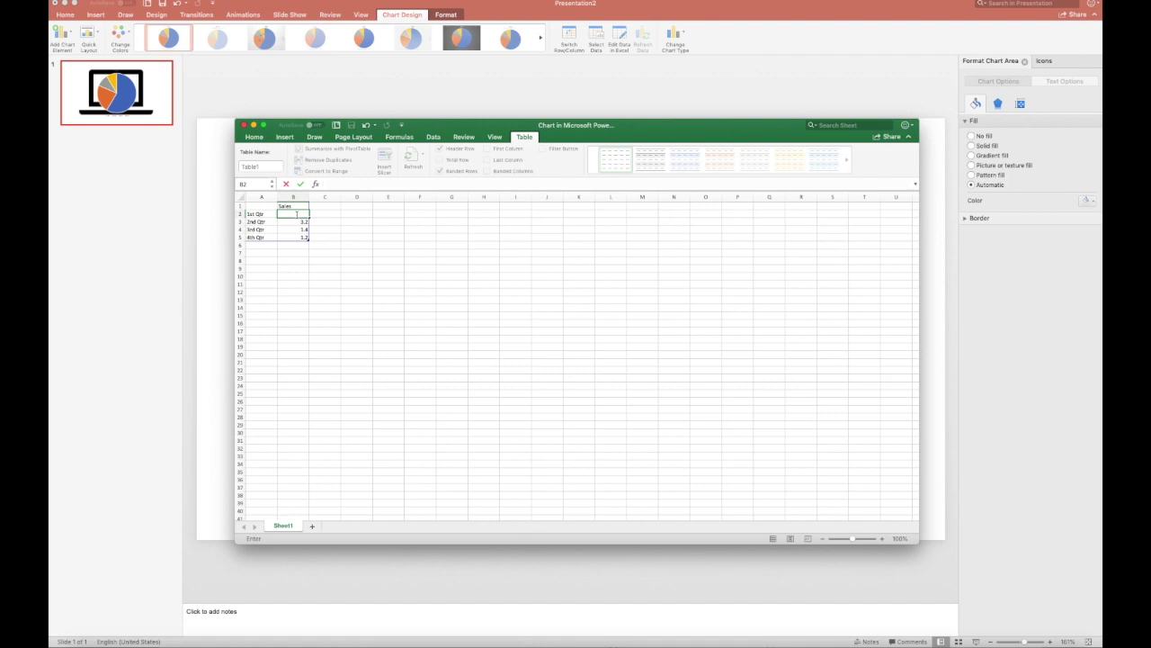
type("90")
left_click(300, 228)
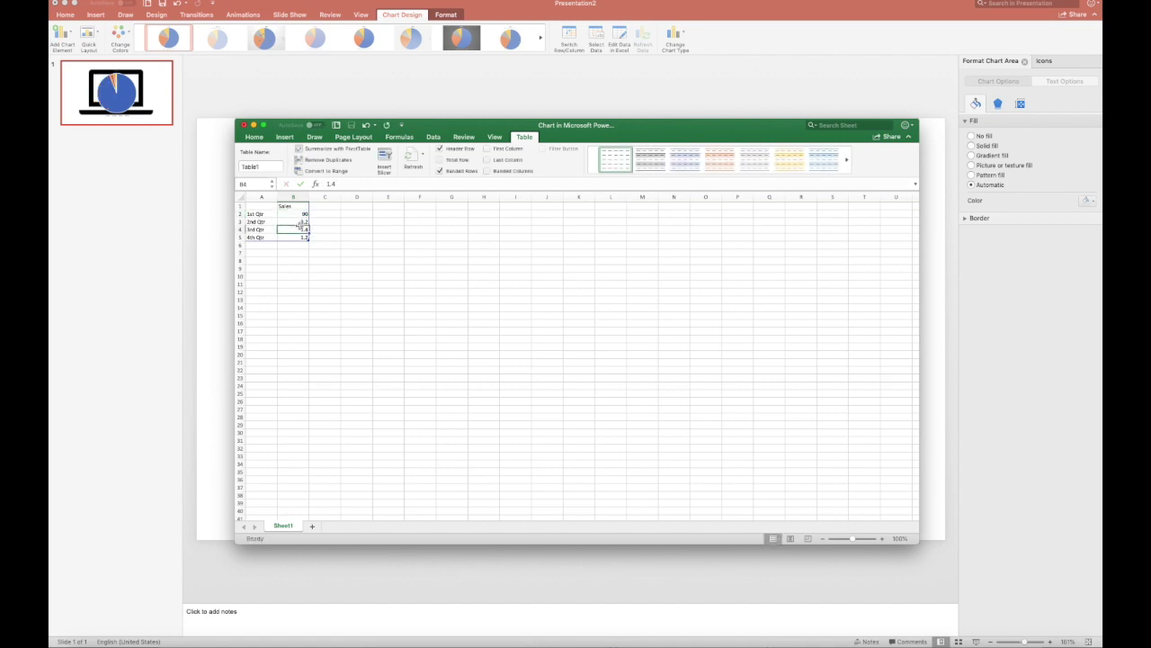
left_click(298, 222)
type("150")
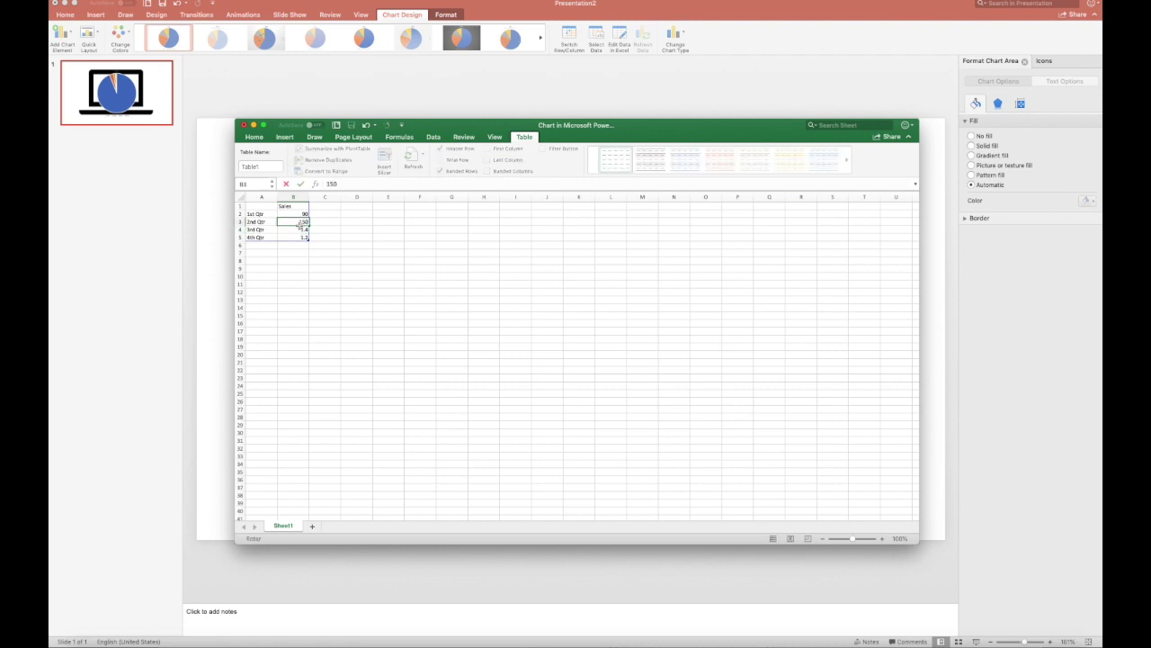
left_click(305, 231)
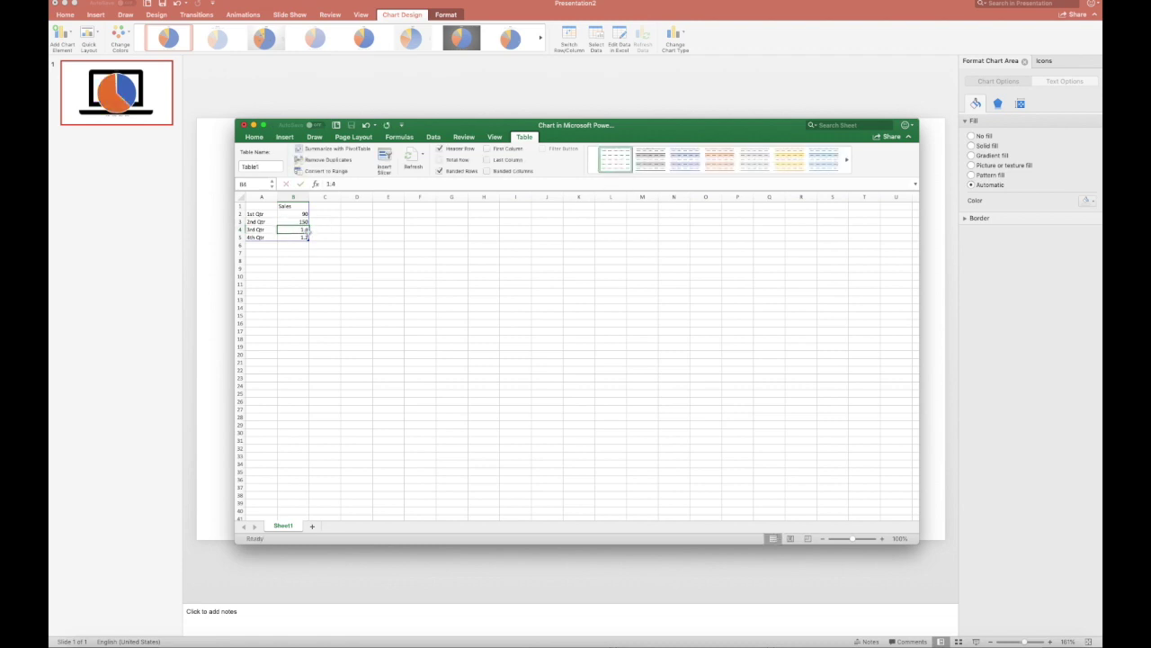
type("25")
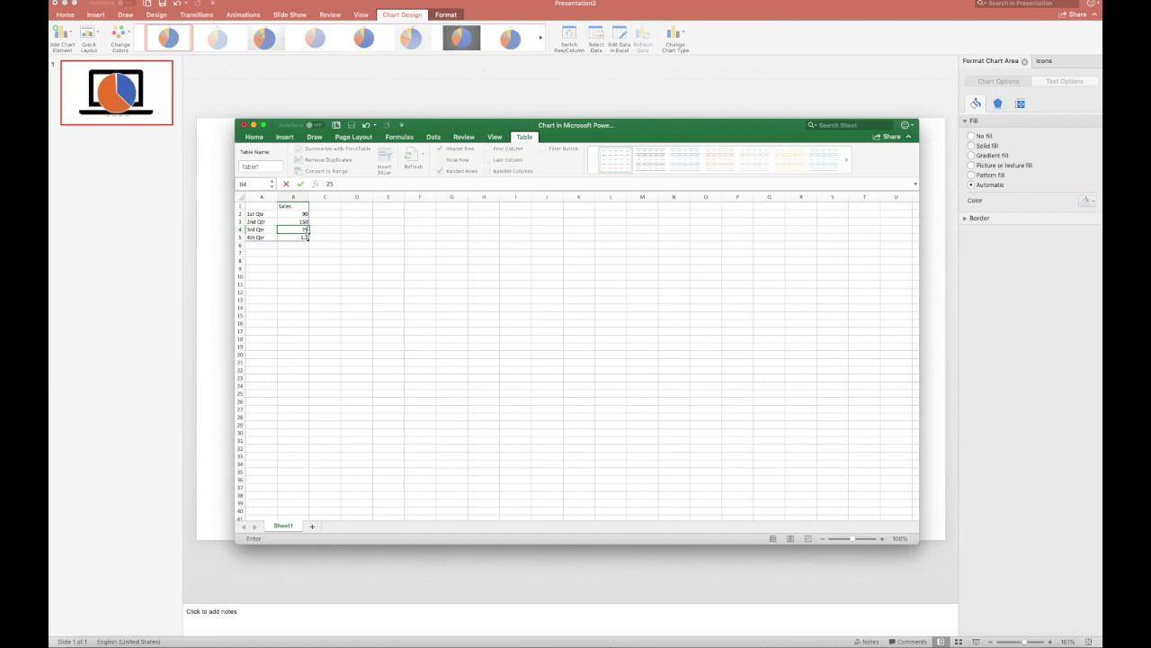
left_click(300, 238)
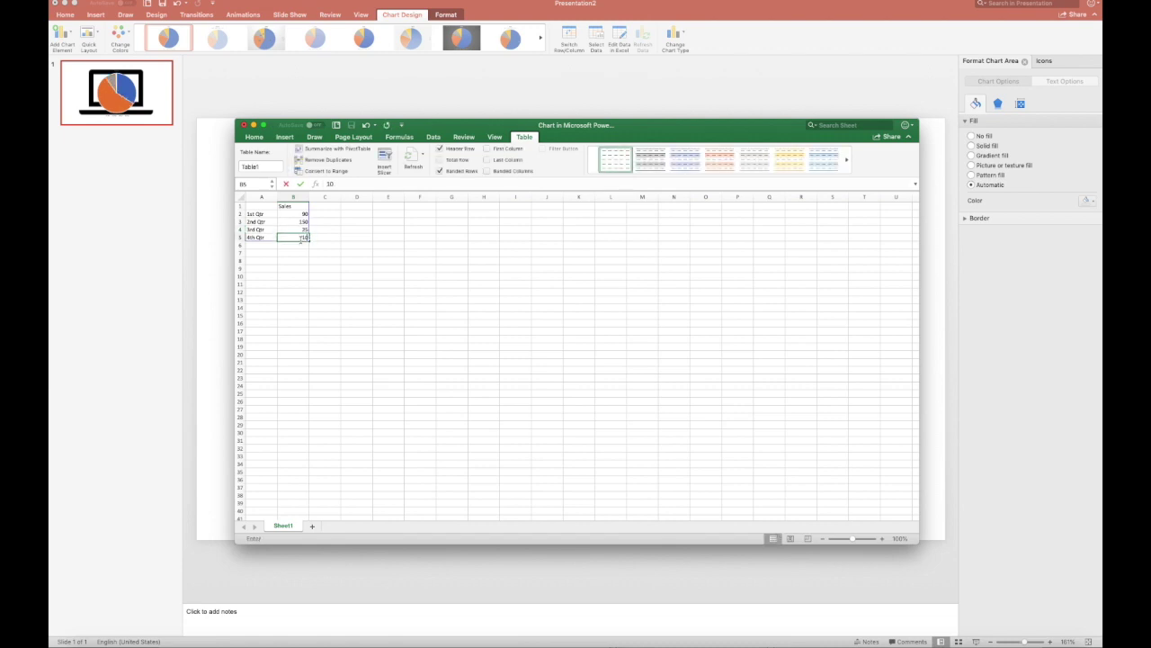
key("super+w")
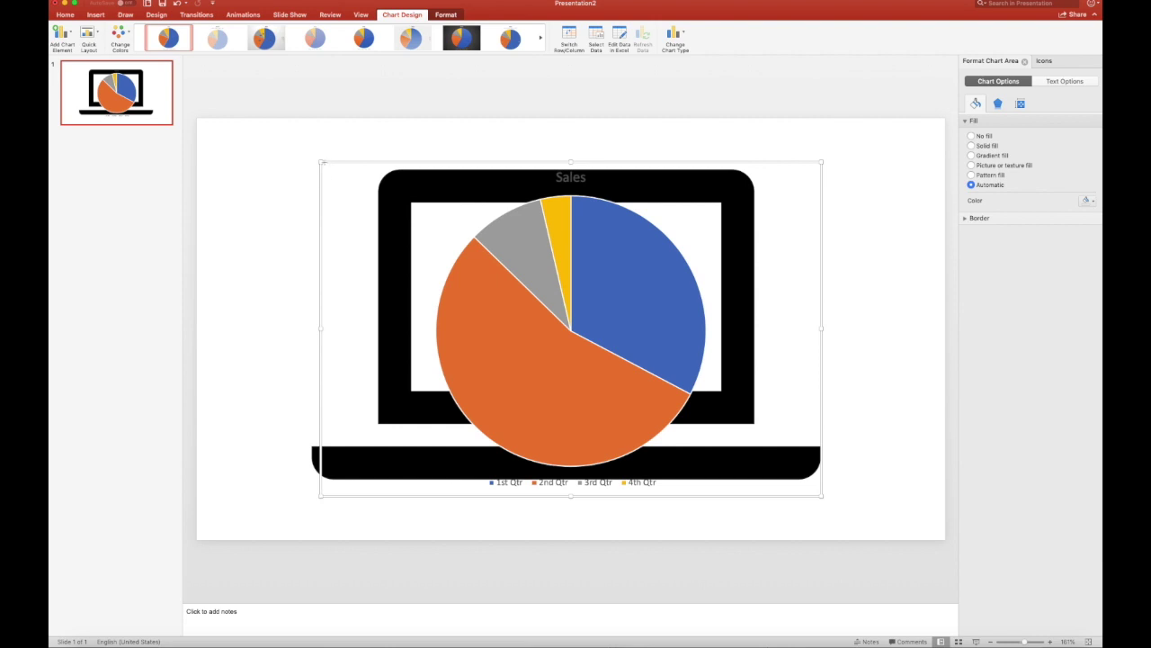
Step: Shrink the pie chart and position it inside the laptop's screen area
left_click_drag(322, 164, 464, 268)
left_click(599, 298)
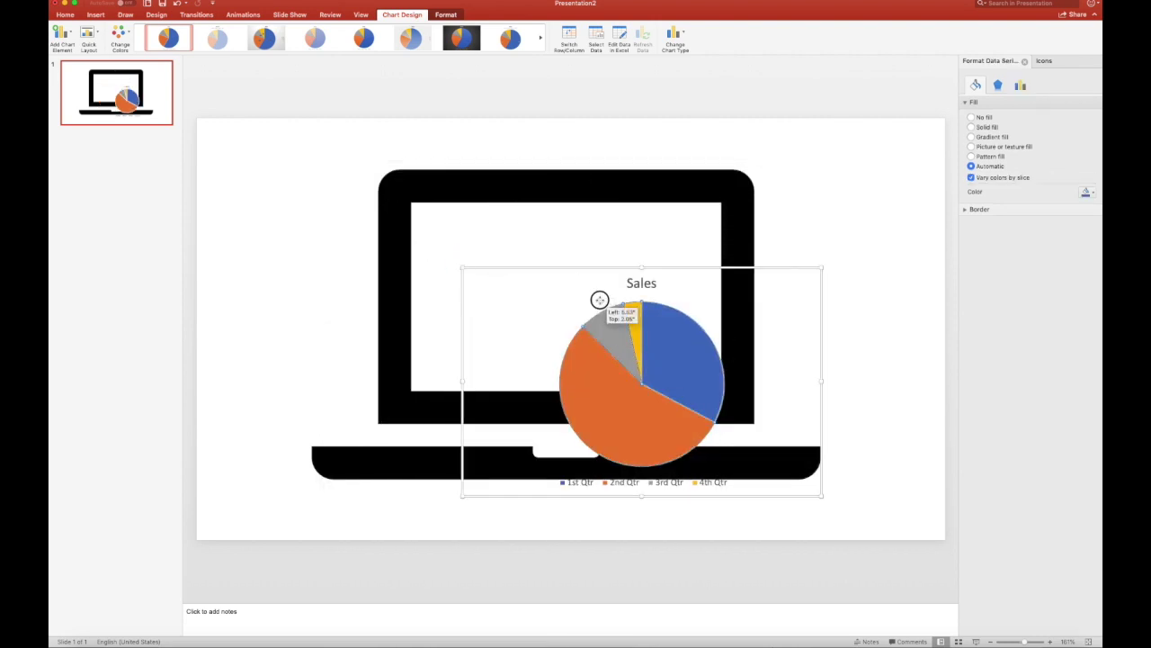
left_click_drag(581, 267, 536, 203)
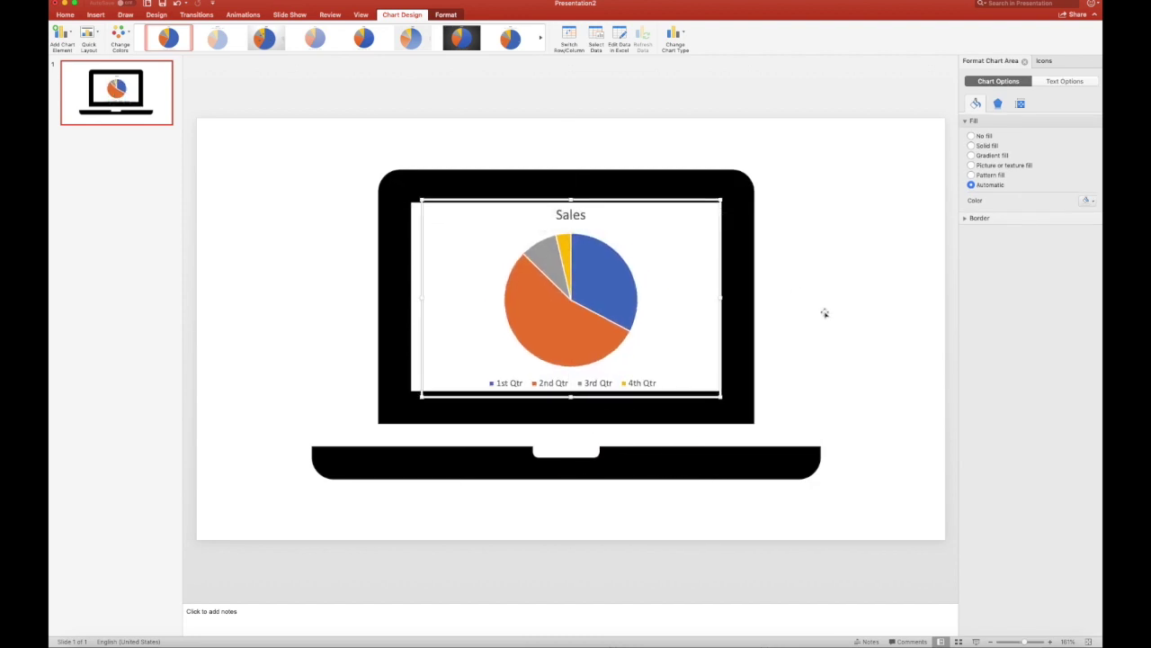
left_click(870, 343)
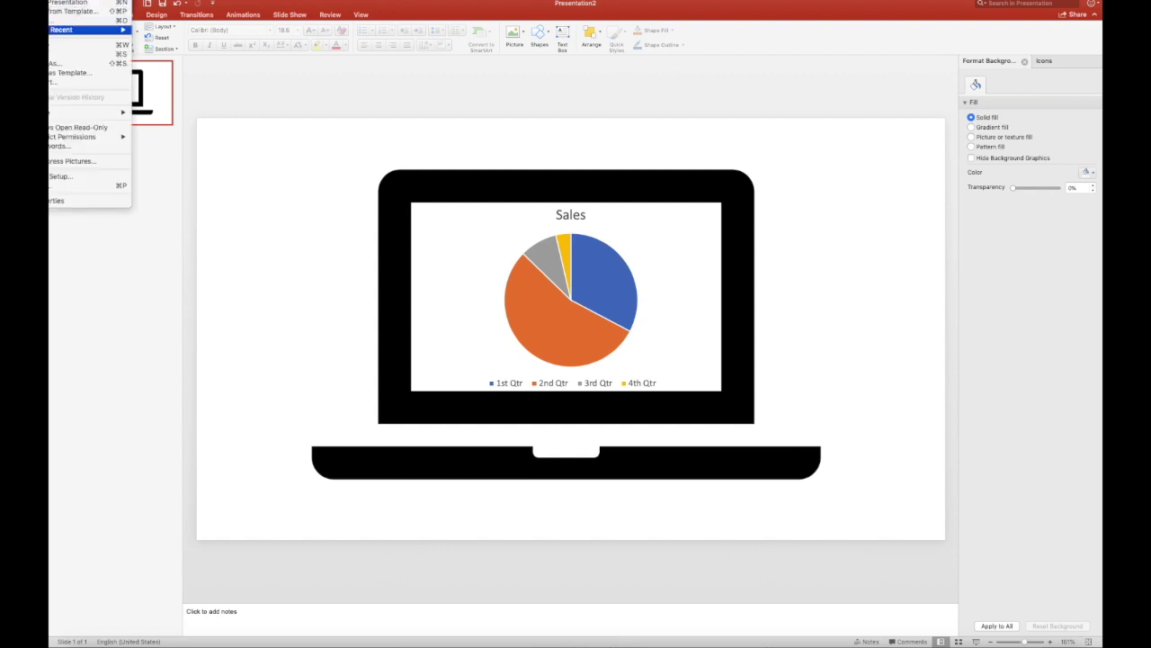
Step: Export every slide to the Desktop in PNG format under the name "Laptop with pie chart"
left_click(63, 84)
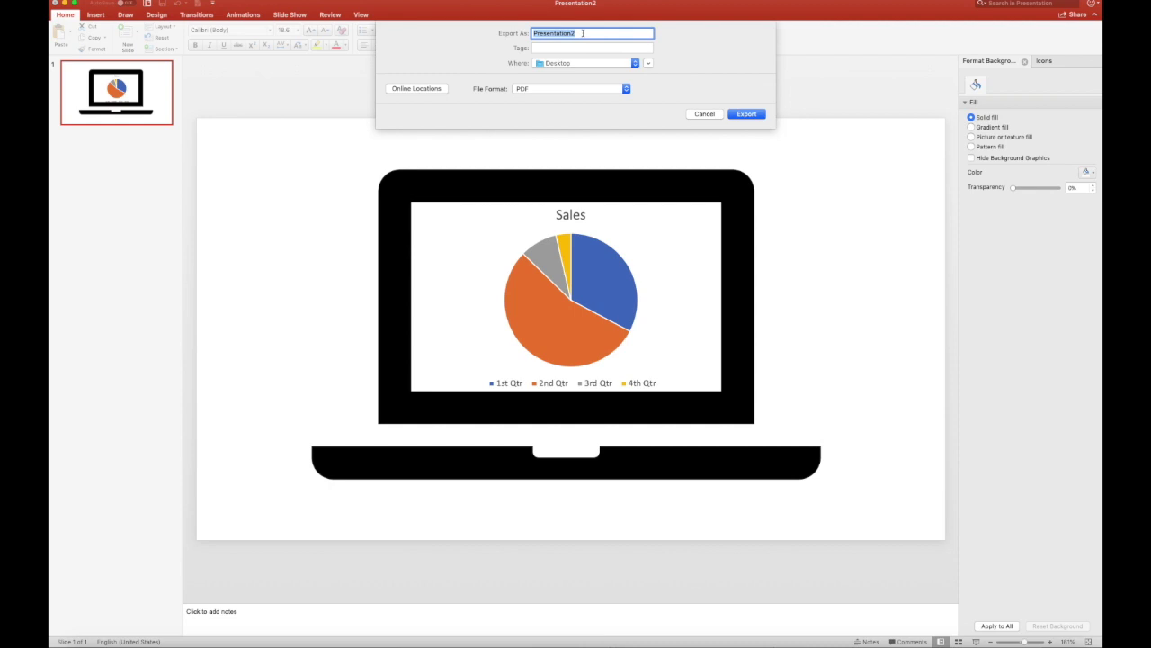
type("Laptop with pie chart")
left_click(608, 90)
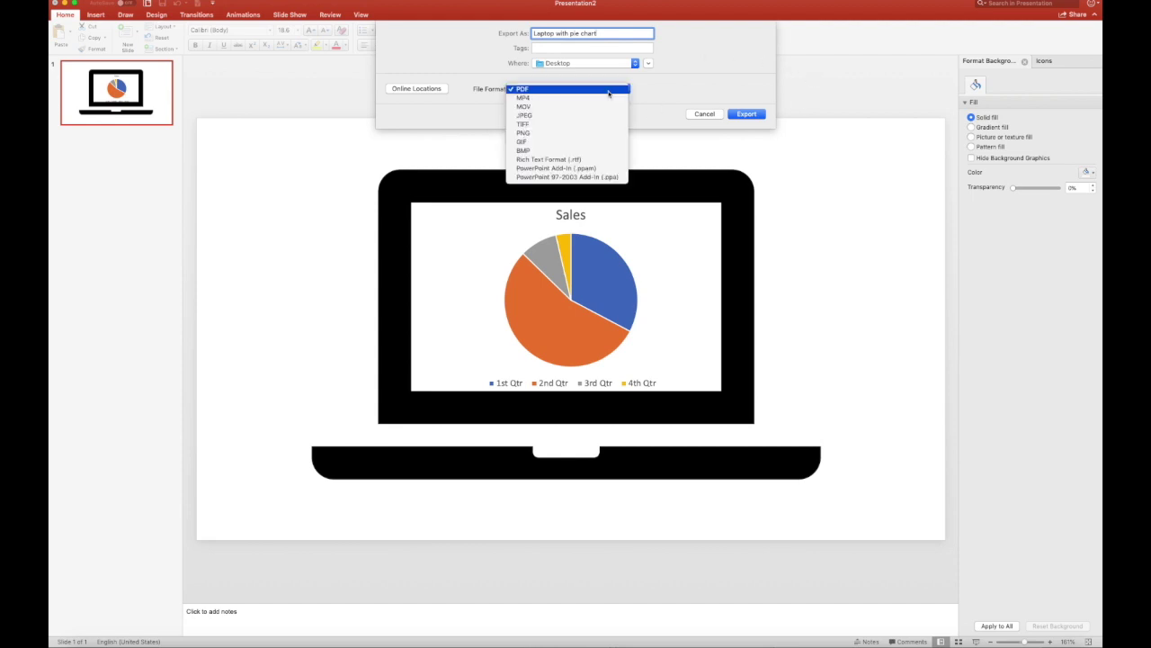
left_click(547, 135)
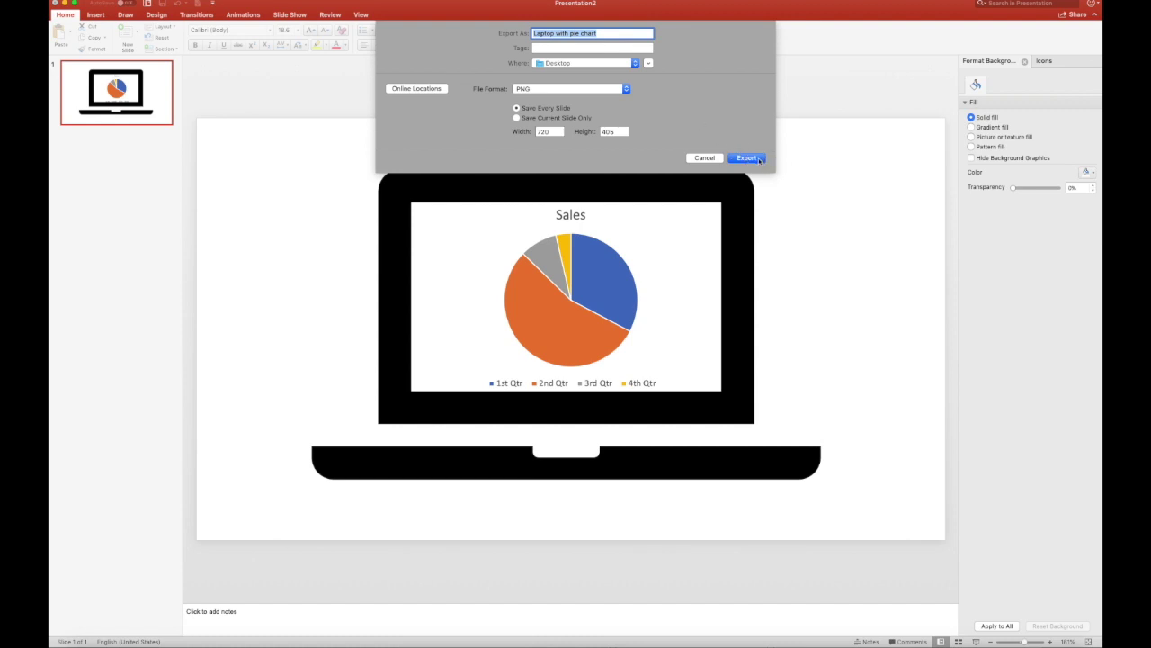
left_click(760, 160)
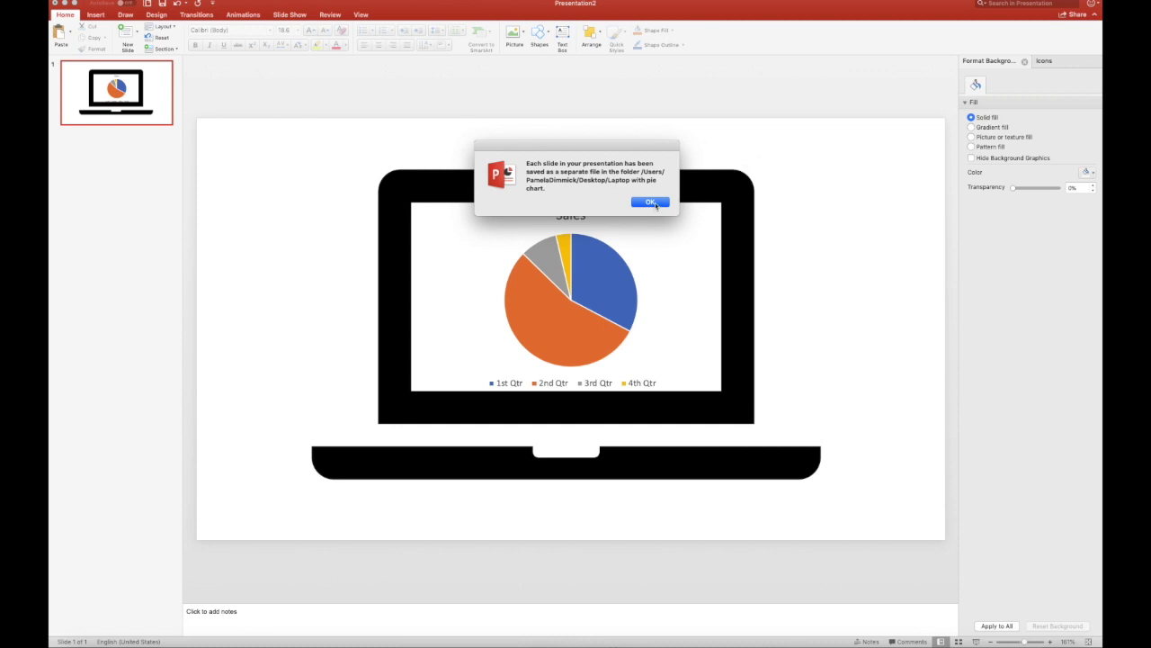
left_click(655, 203)
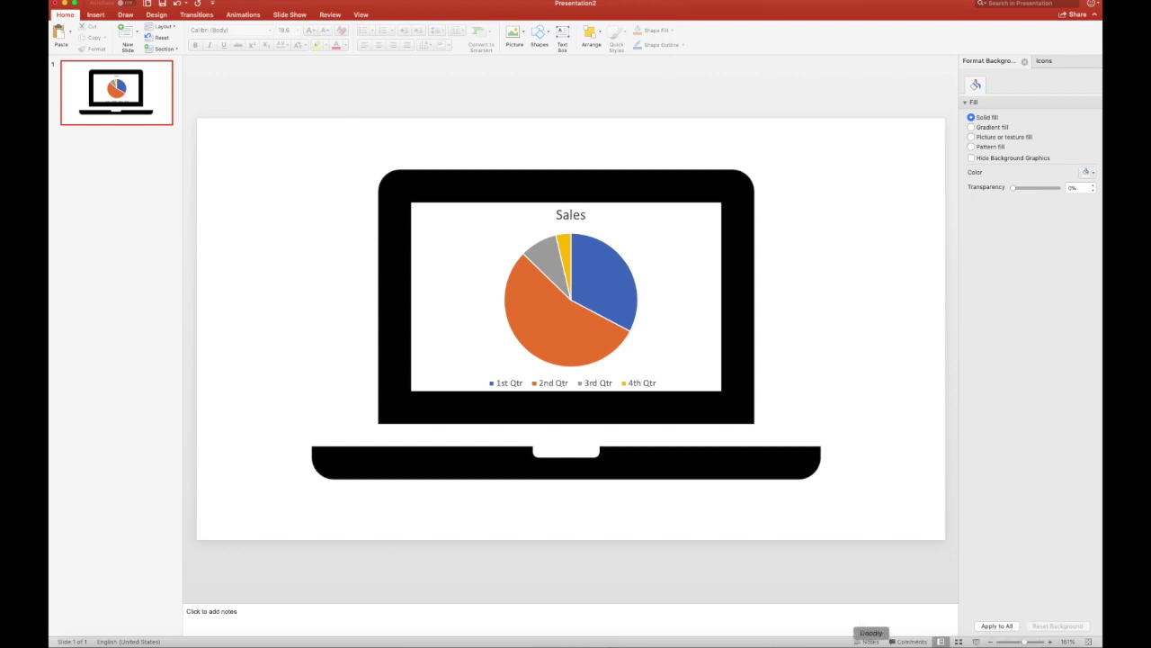
Step: Switch to Doodly, add a new blank scene and import Slide1.png as a prop titled "Laptop with Pie Chart"
left_click(871, 644)
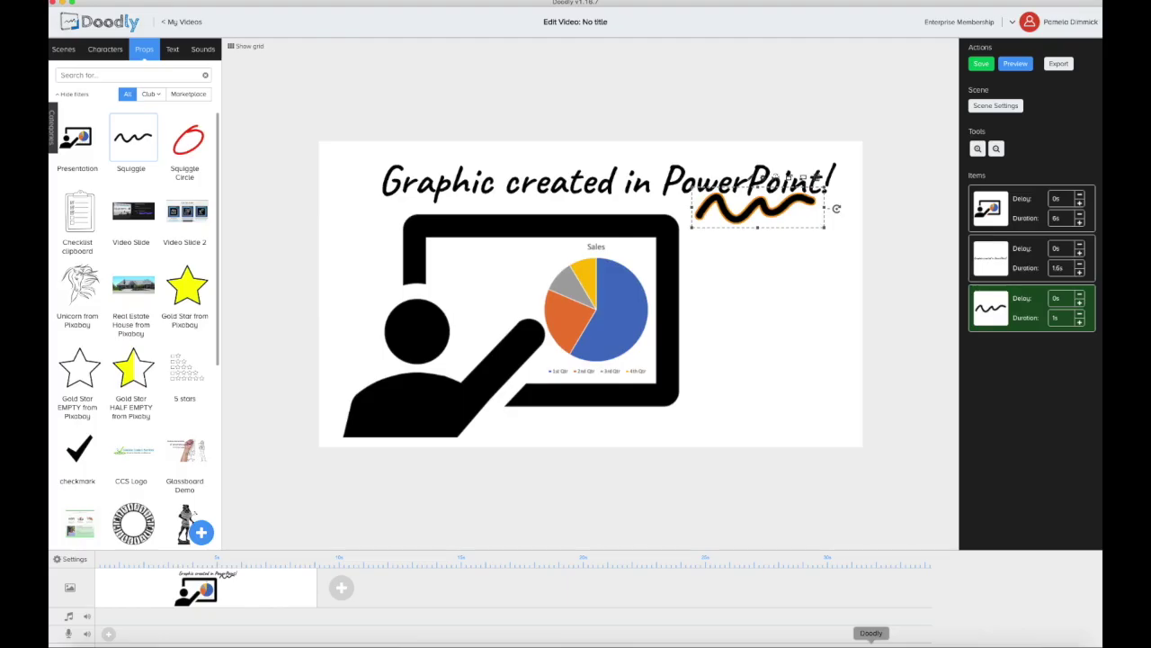
left_click(341, 587)
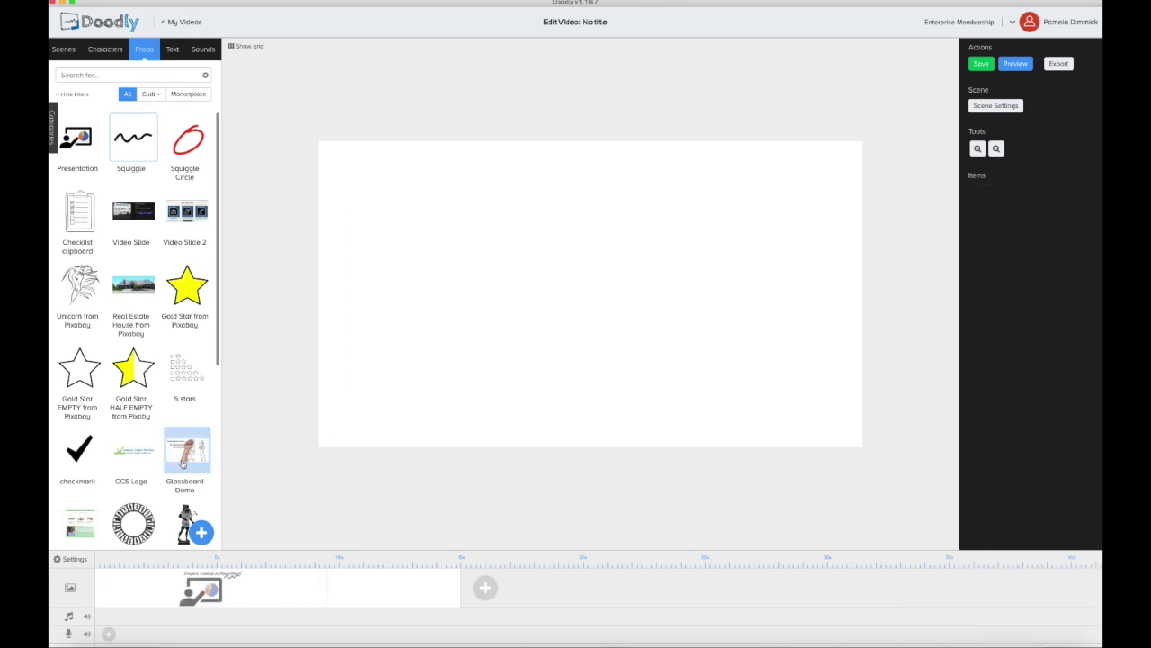
left_click(201, 535)
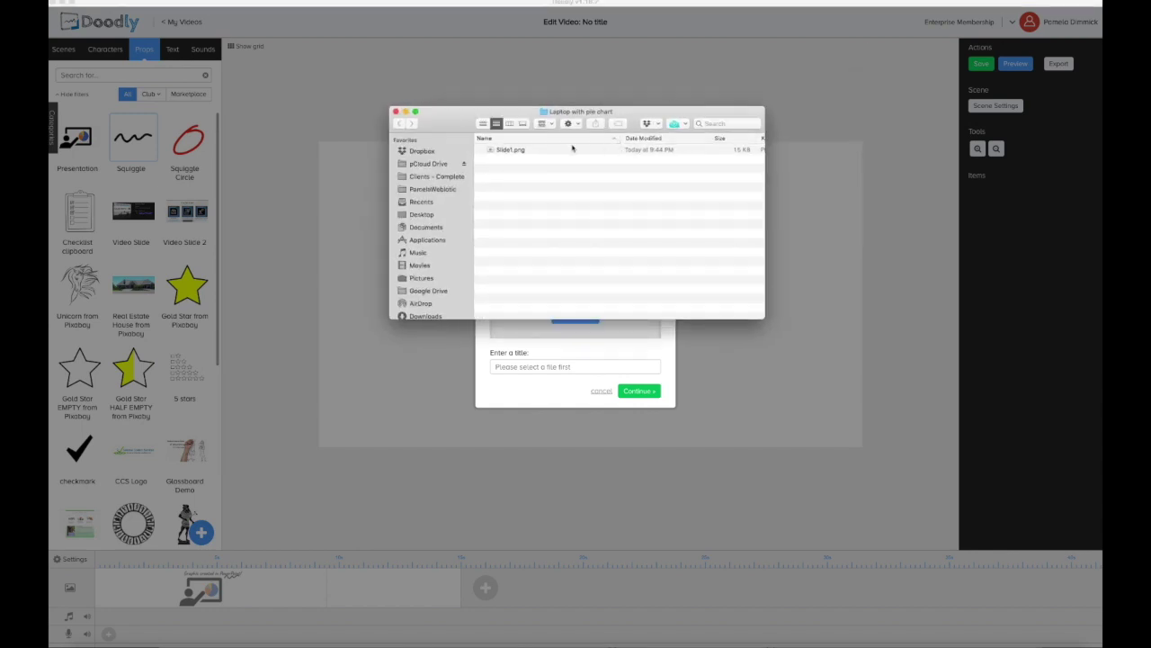
left_click_drag(510, 152, 629, 326)
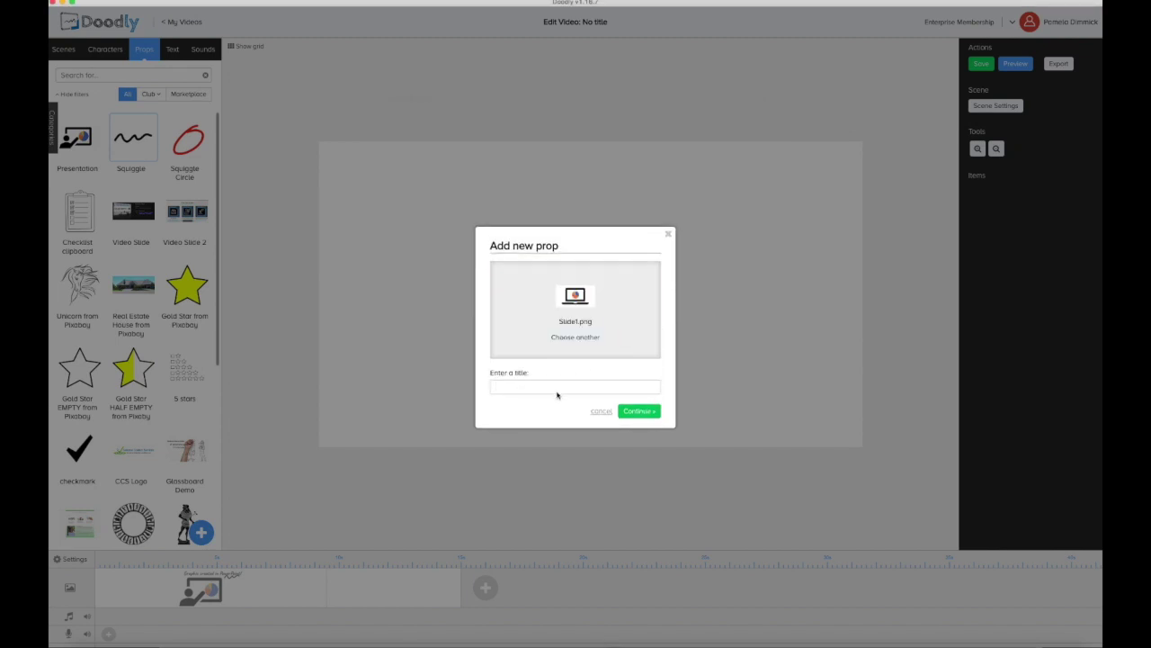
type("Lo")
type("ptop with ")
type("Pie Chart")
left_click(639, 412)
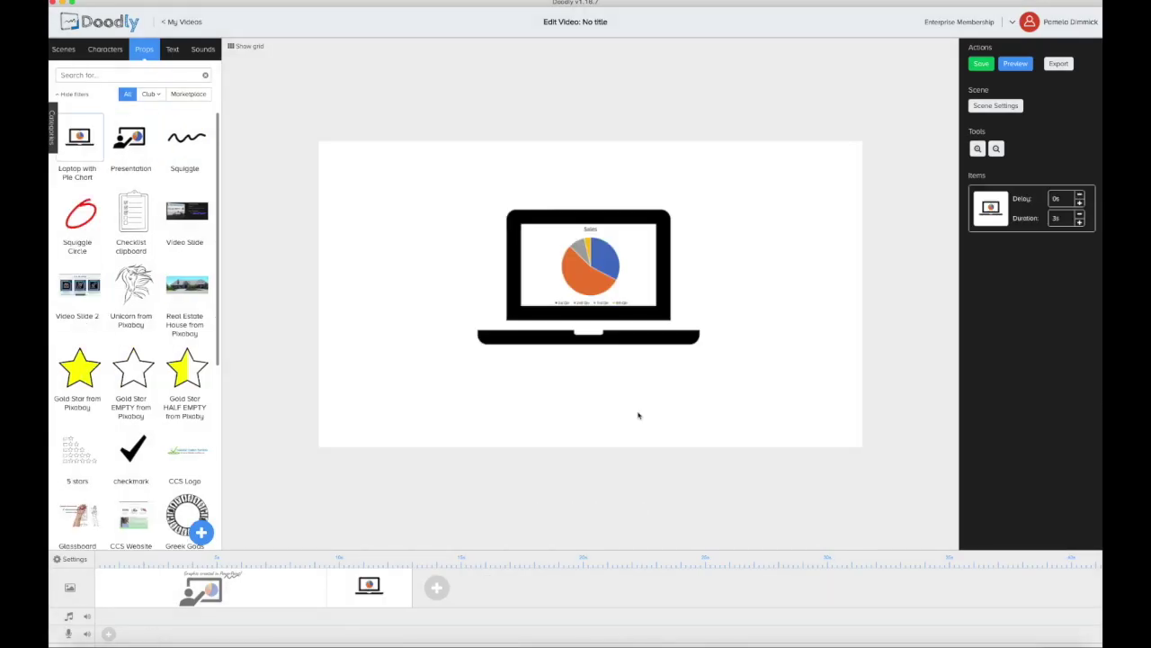
Step: Enlarge the laptop prop so it fills most of the scene
left_click(589, 310)
left_click_drag(429, 374, 360, 422)
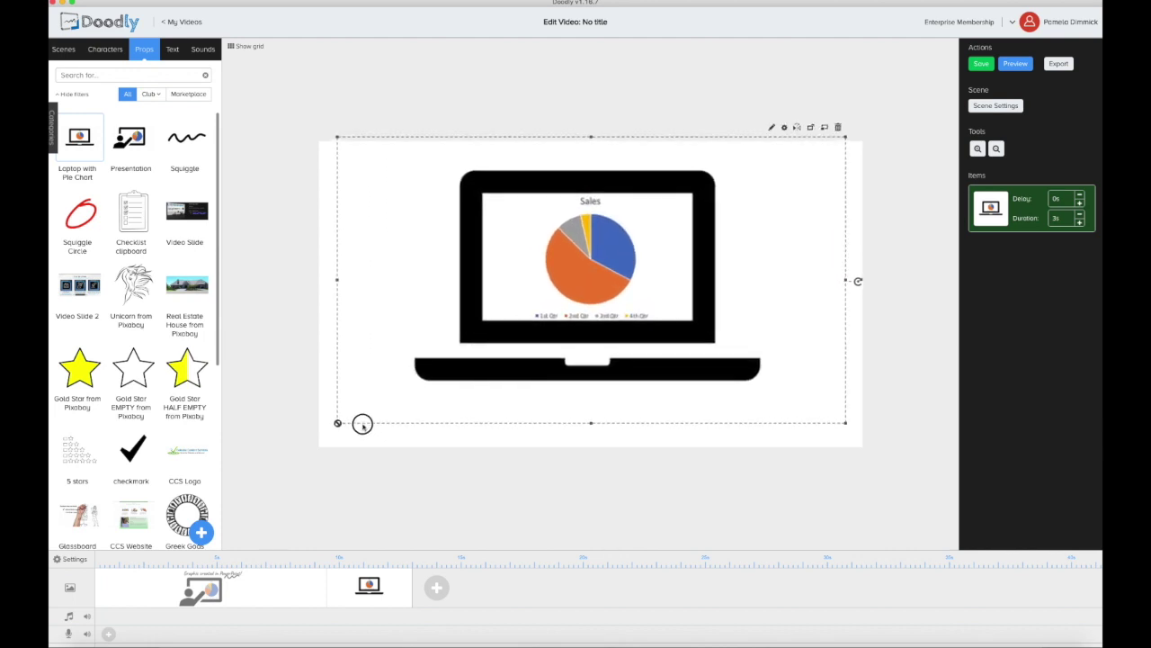
Step: Open the laptop prop's reveal-path editor and trace separate paths with a near-maximum path size along each side of the screen frame
left_click(771, 127)
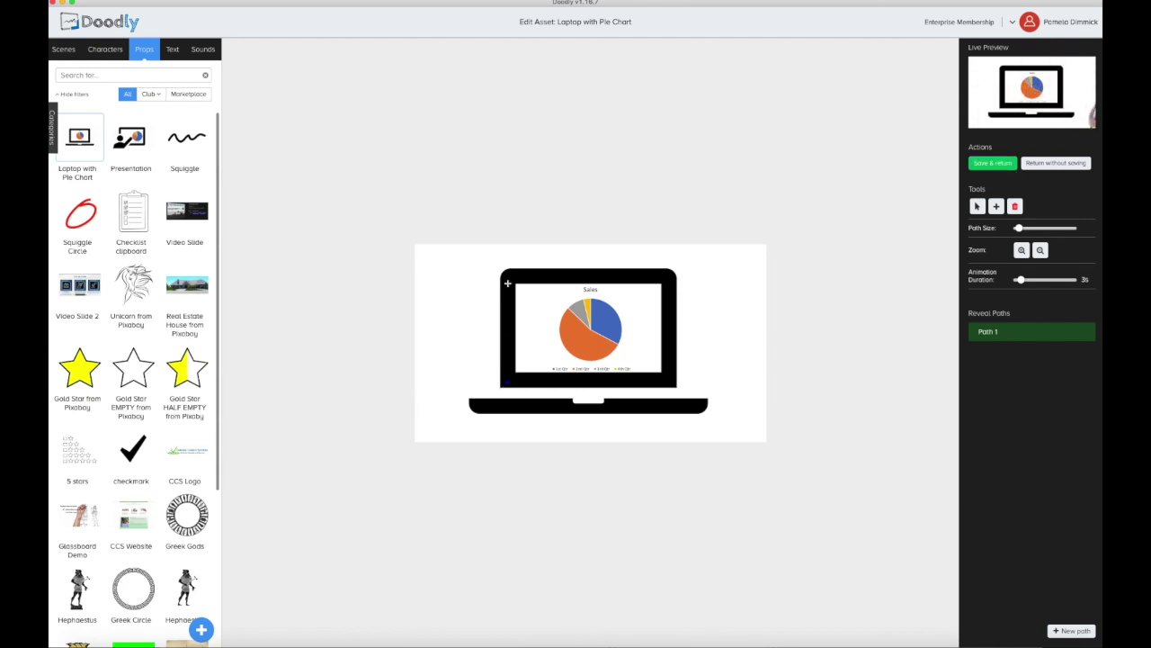
left_click_drag(508, 283, 510, 276)
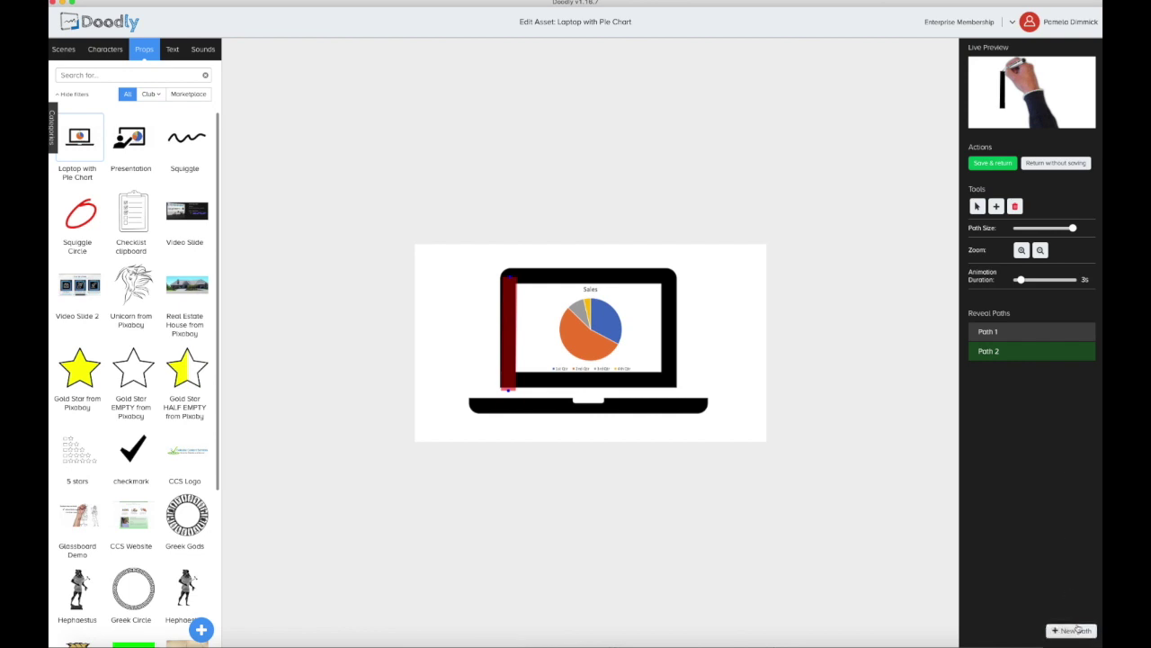
mouse_move(1053, 354)
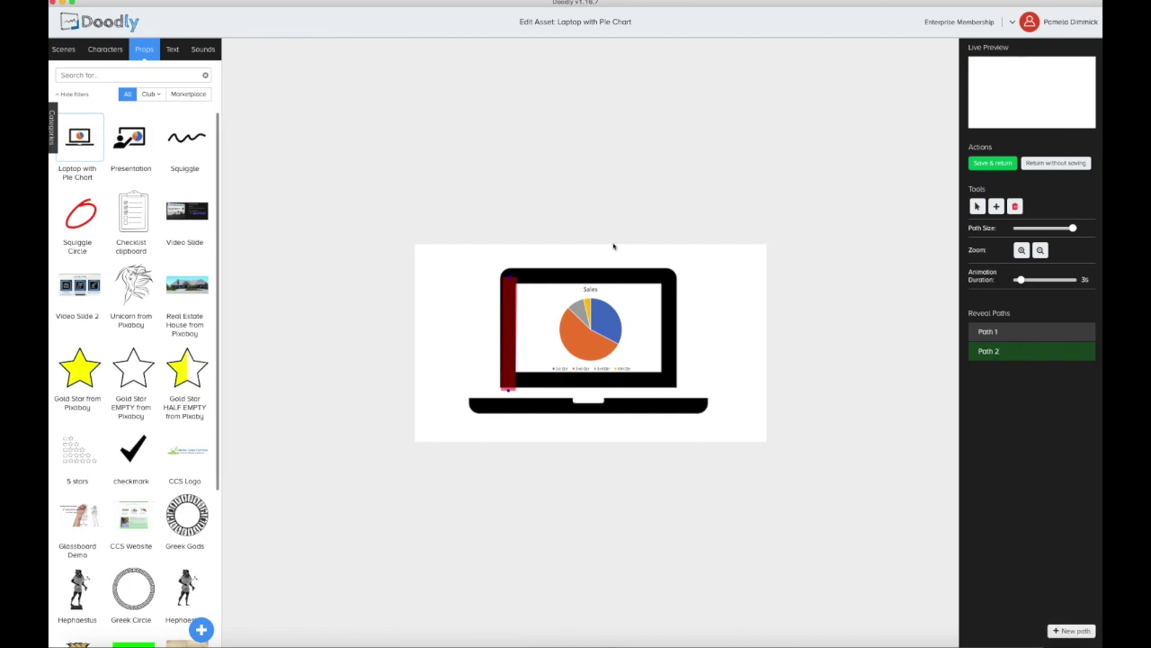
mouse_move(509, 274)
left_mouse_down()
mouse_move(675, 275)
mouse_move(669, 381)
left_mouse_up()
left_click_drag(662, 377, 674, 385)
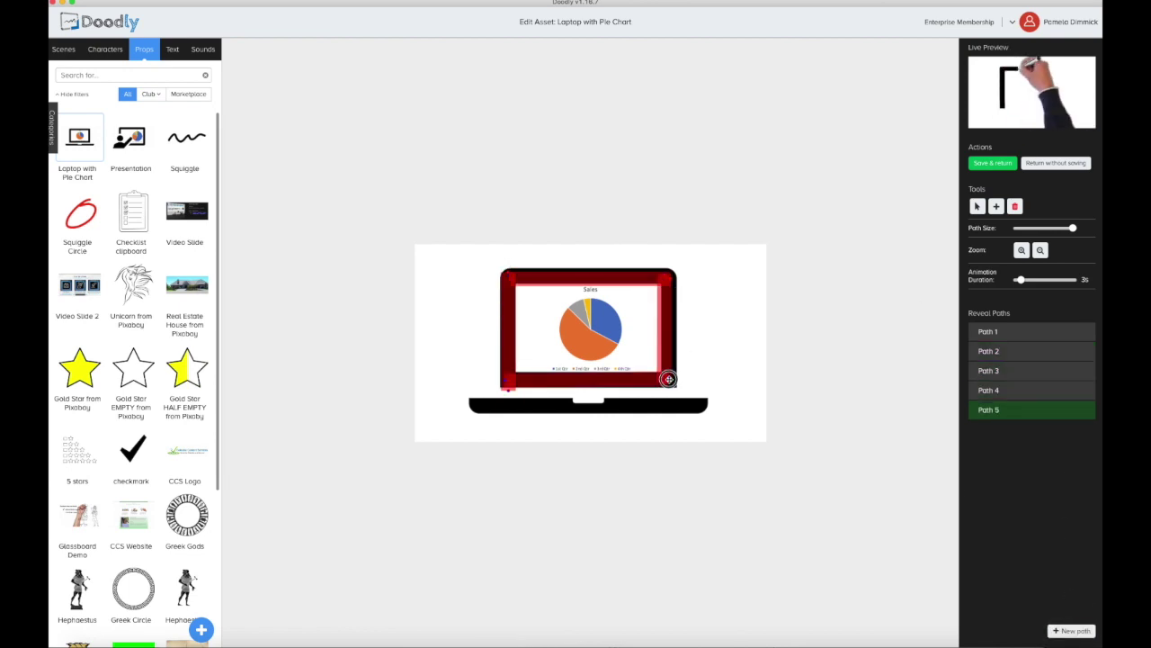
Step: Trace further reveal paths over the laptop's outer edges and base, and one over the chart's legend, pie and title
mouse_move(497, 386)
left_mouse_down()
mouse_move(494, 266)
mouse_move(682, 389)
mouse_move(513, 392)
mouse_move(746, 403)
left_mouse_up()
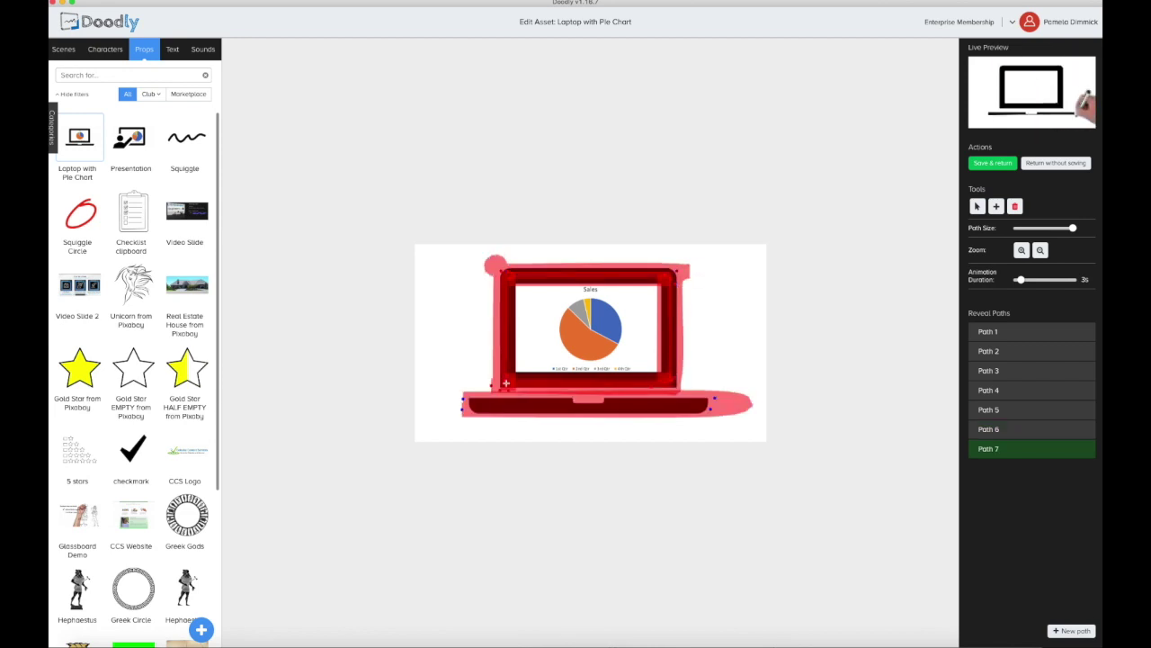
left_click_drag(512, 369, 666, 368)
mouse_move(594, 304)
left_mouse_down()
mouse_move(613, 296)
mouse_move(601, 342)
mouse_move(622, 335)
mouse_move(578, 332)
left_mouse_up()
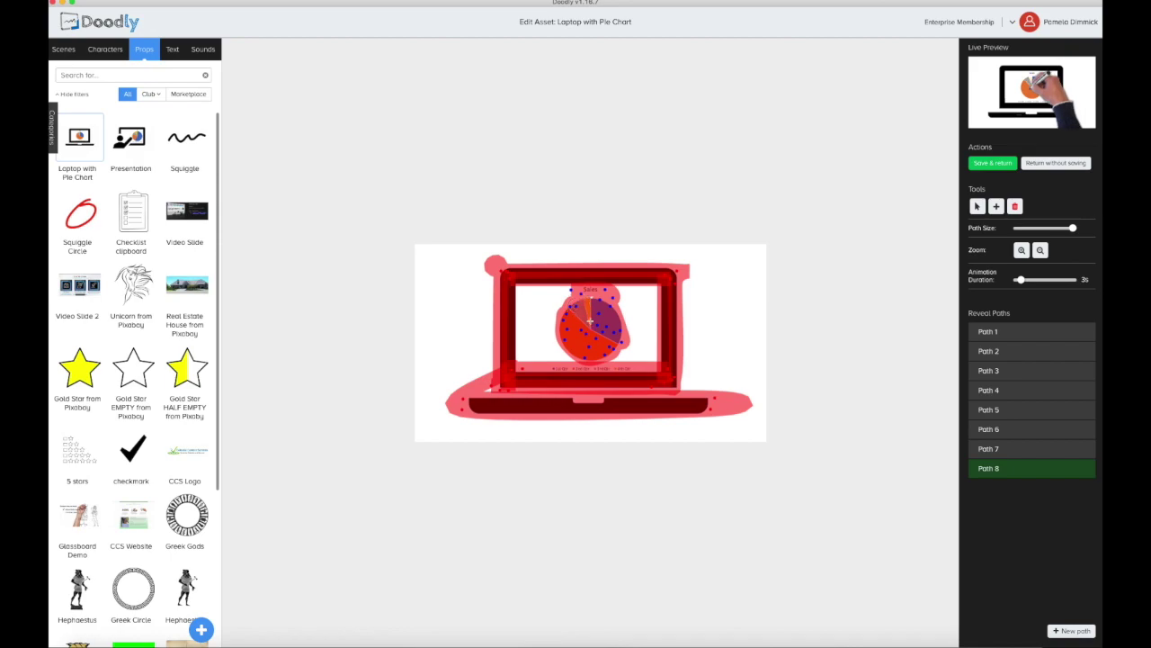
Step: Save the laptop prop's reveal paths and preview the video's drawing animation
left_click(998, 163)
left_click(1017, 64)
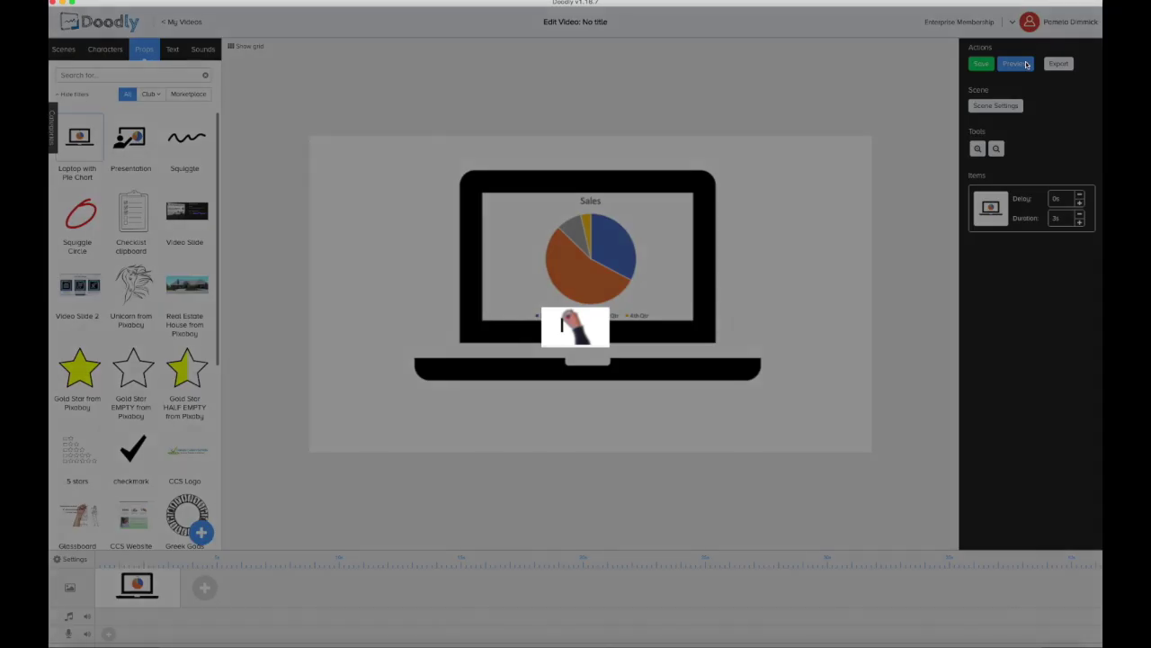